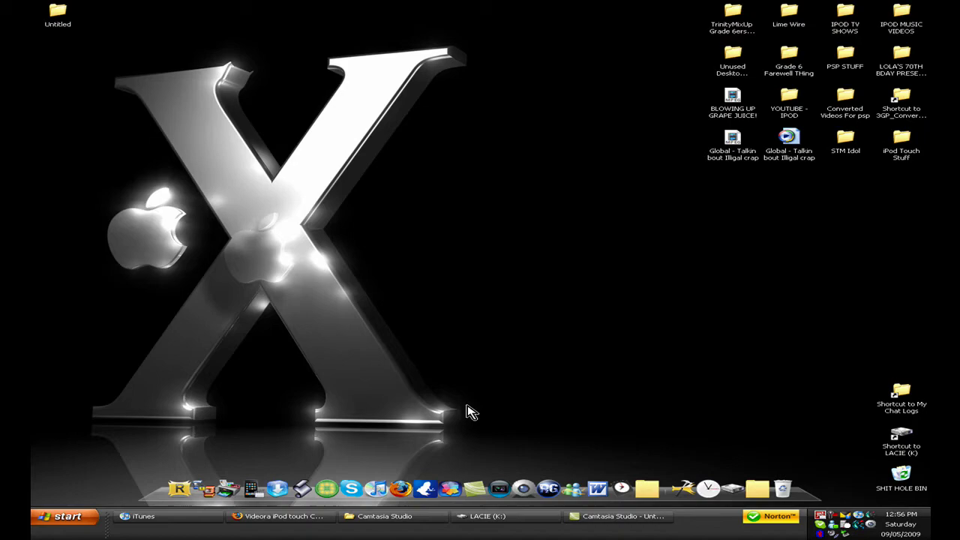
Search Google for 'videora' and open the Videora iPod Converter result
click(326, 516)
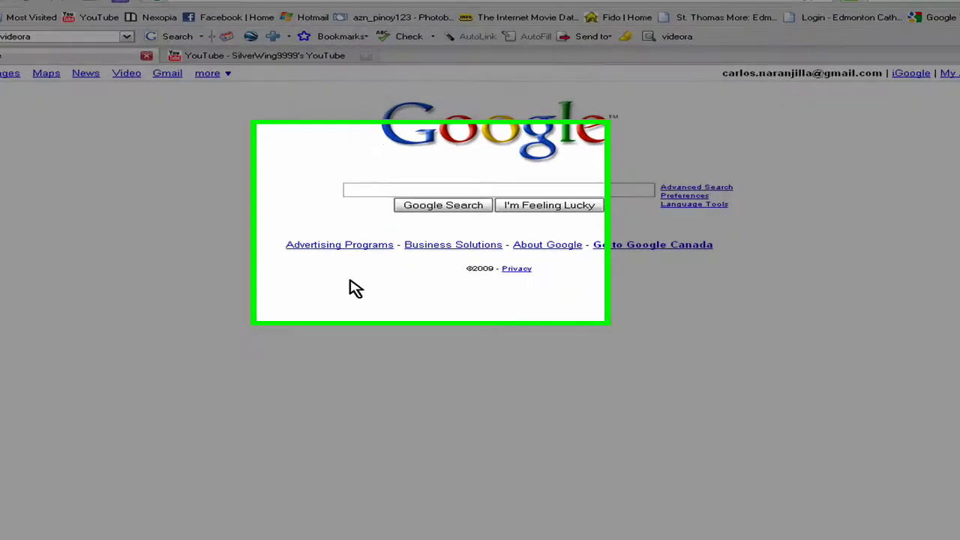
text(videora)
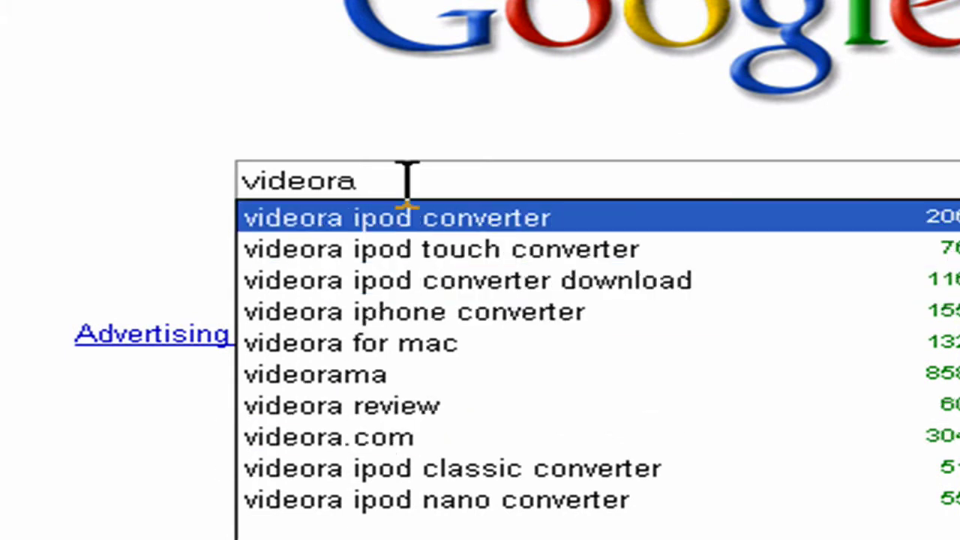
key(ctrl+a)
key(Return)
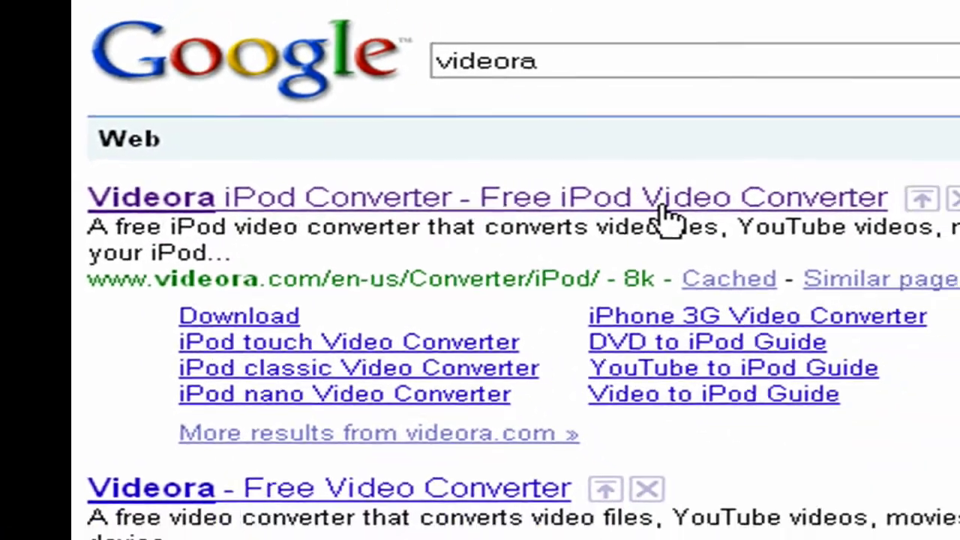
click(750, 212)
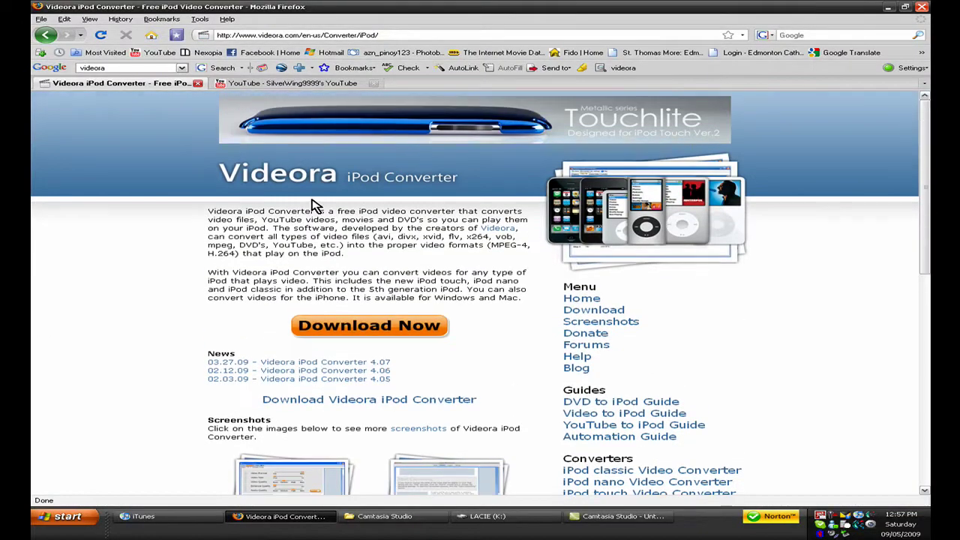
Reach the iPod touch Converter download page, dismissing the save prompts for Download Now and Windows Version
scroll(923, 182, down, 2)
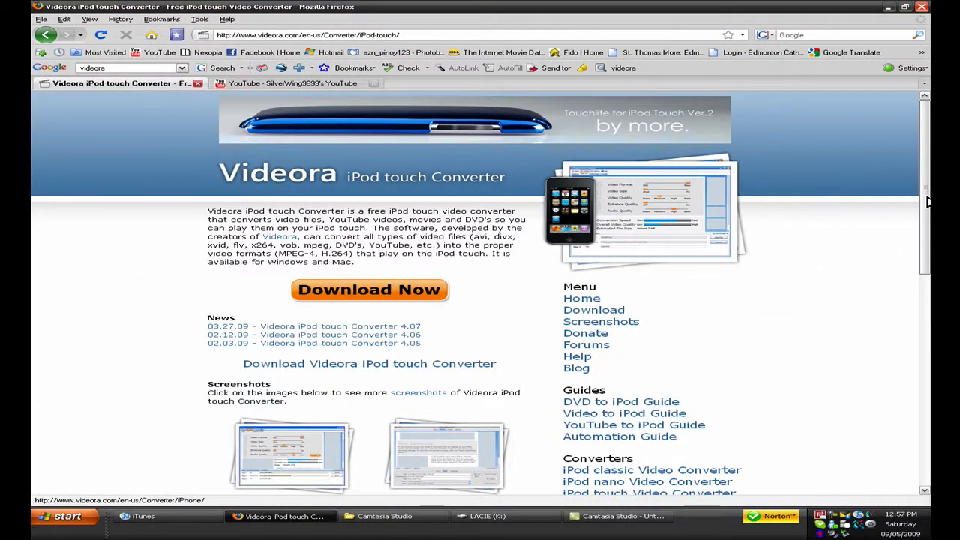
scroll(928, 203, down, 3)
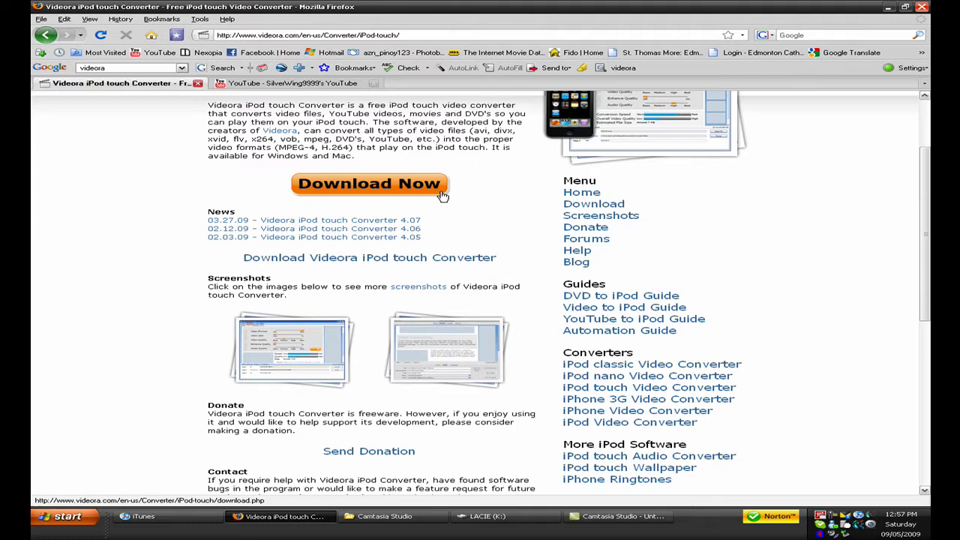
click(443, 194)
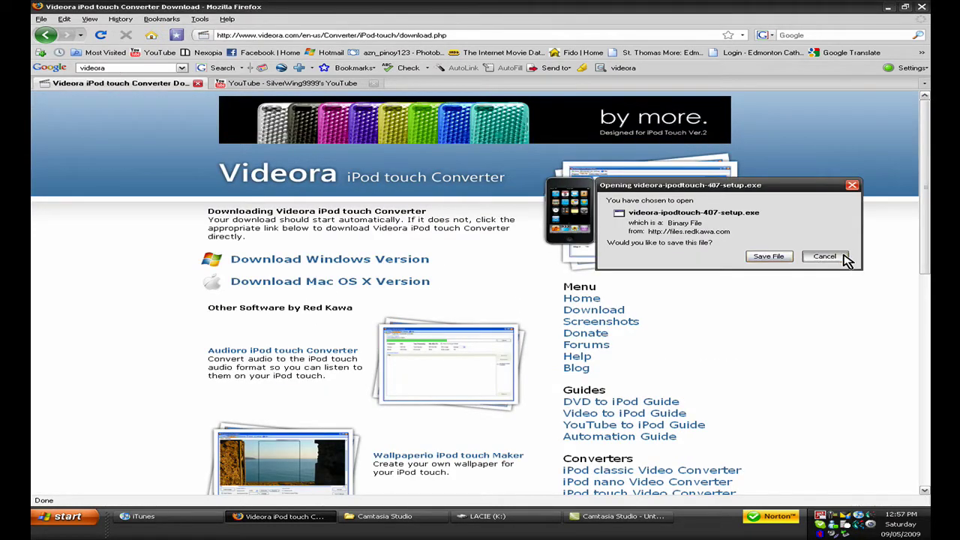
click(835, 259)
click(345, 262)
key(Escape)
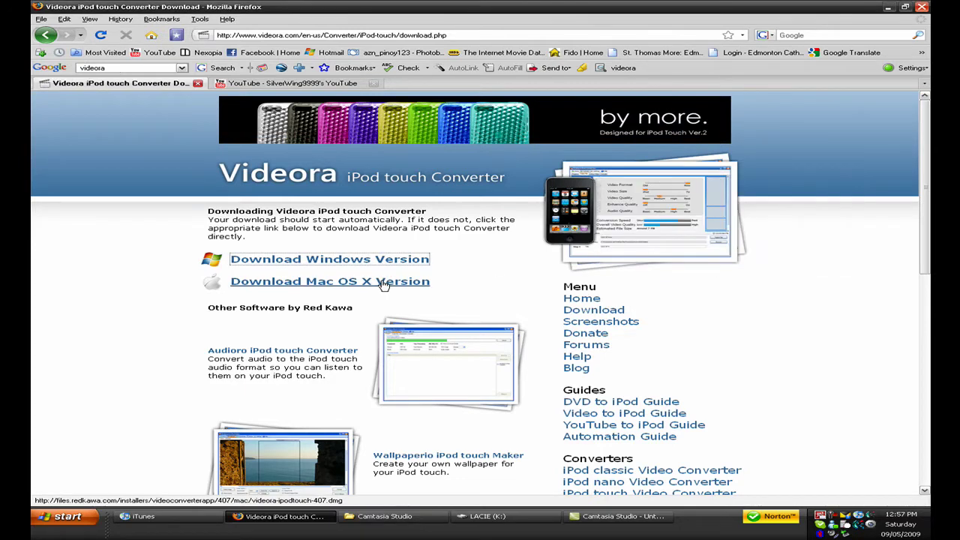
Launch Videora iPod touch Converter and go to Convert > Video File
click(282, 517)
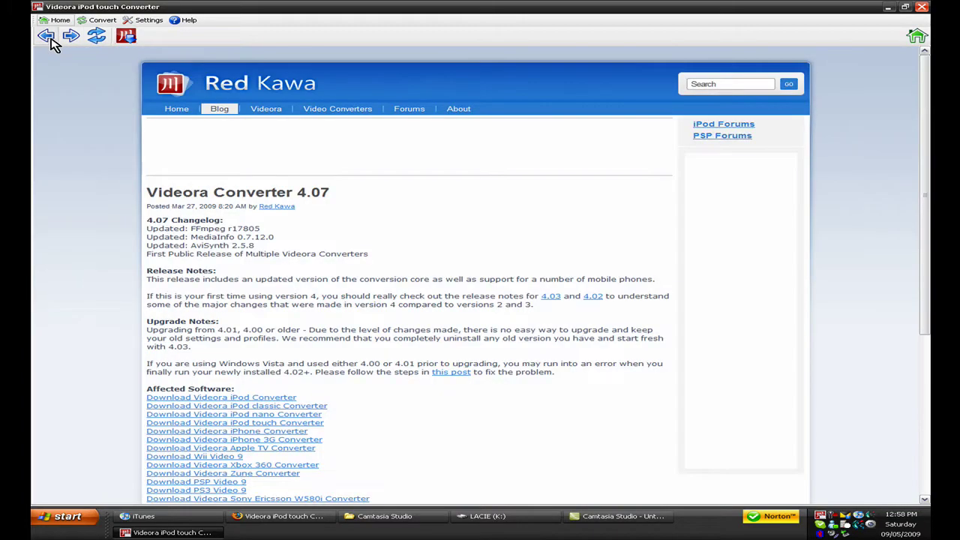
click(46, 35)
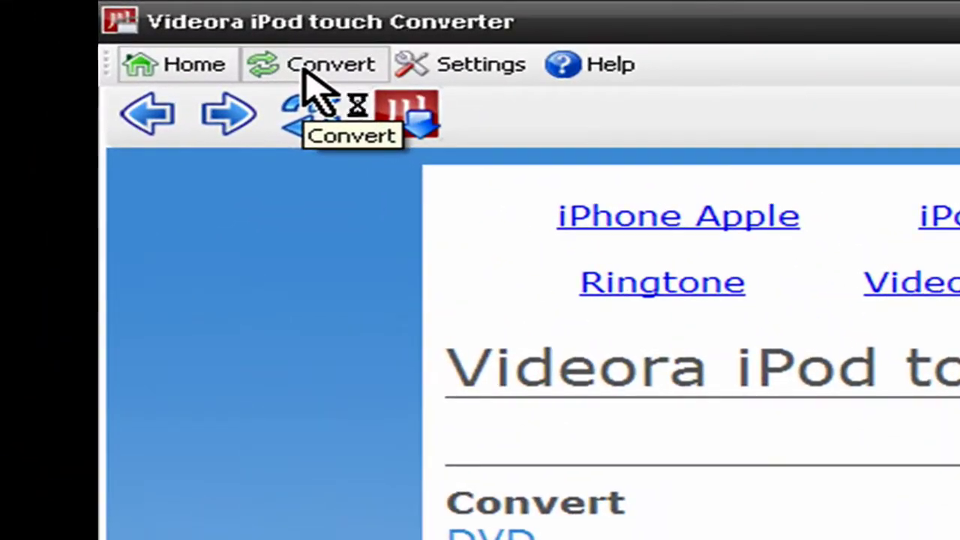
click(98, 21)
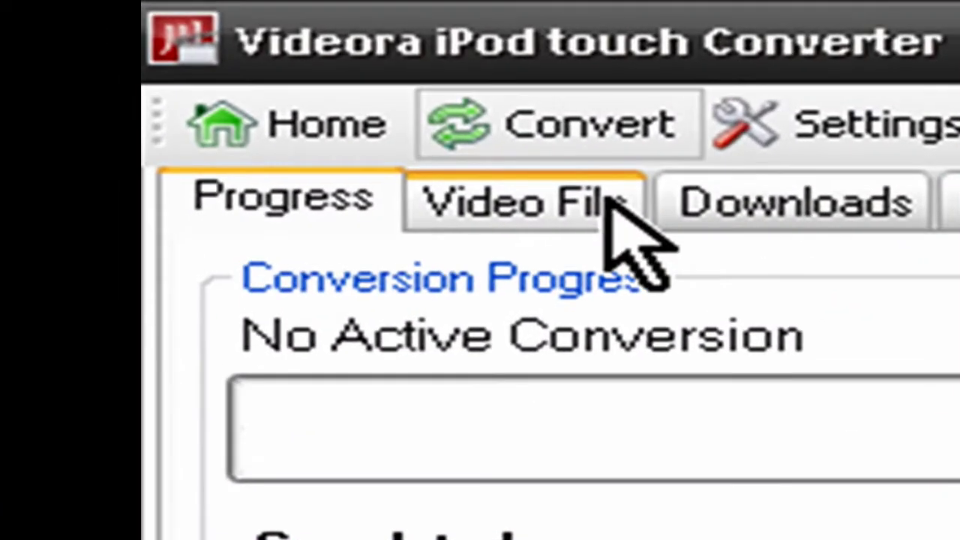
click(335, 105)
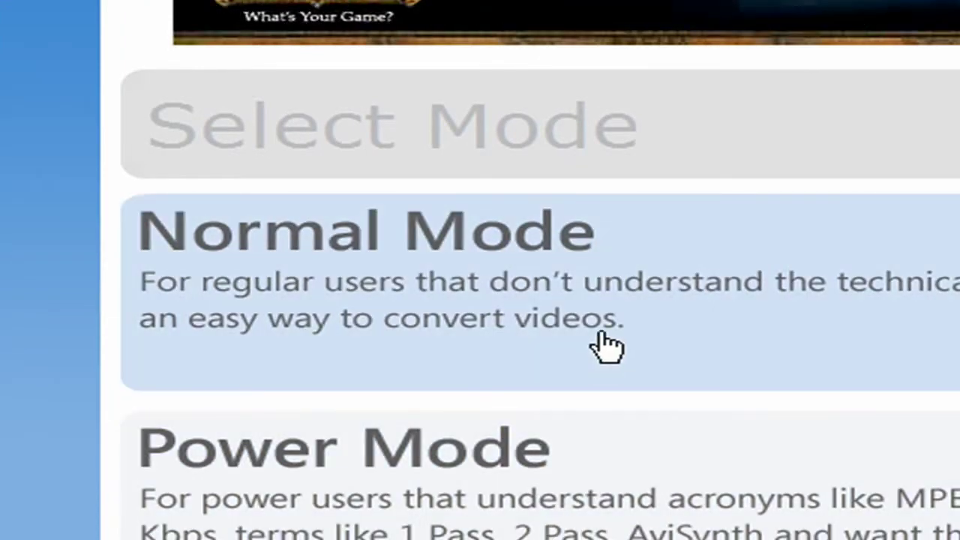
Pick Normal Mode and select the Bedtime Stories[2008]DvDrip[Eng]-FXG video in the Movies folder
click(608, 345)
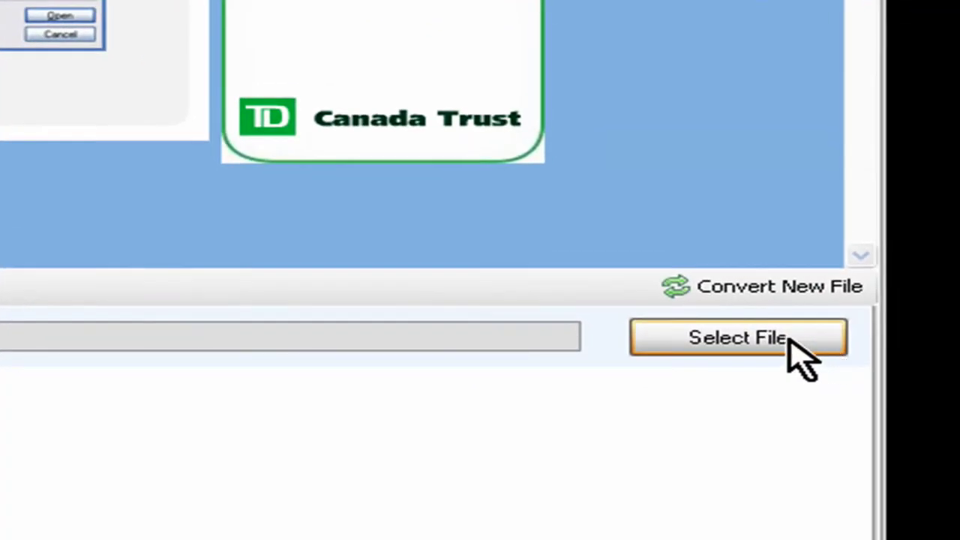
click(787, 339)
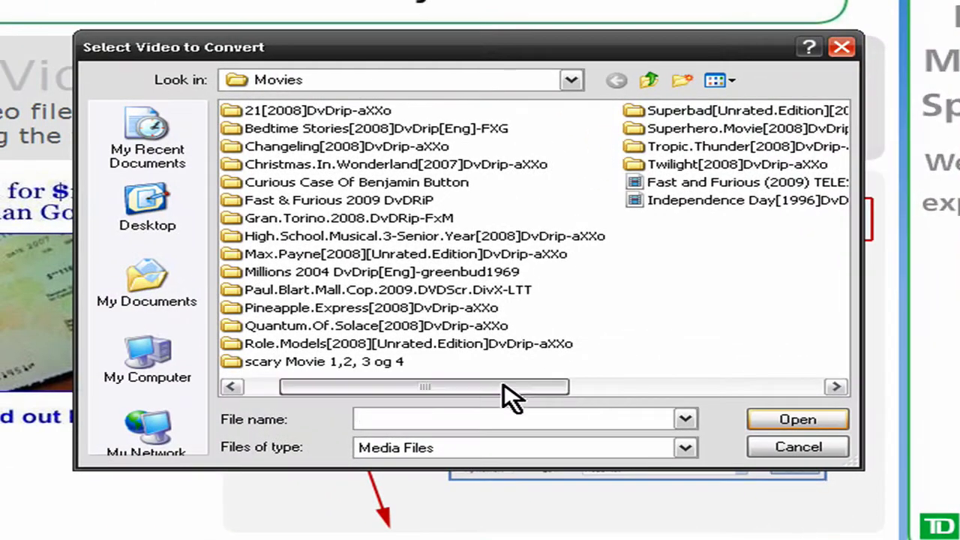
drag(503, 384, 542, 336)
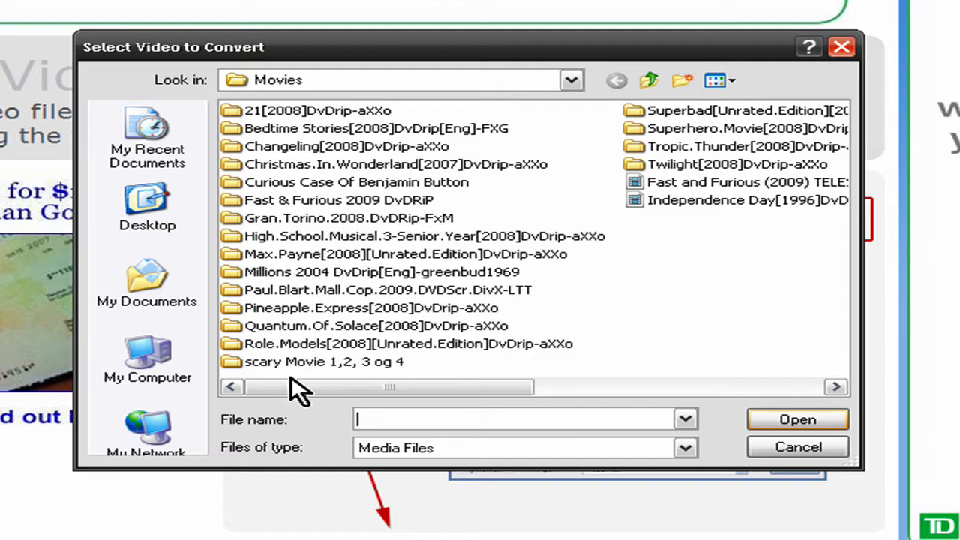
mouse_move(291, 384)
mouse_down()
mouse_move(511, 384)
mouse_move(296, 388)
mouse_up()
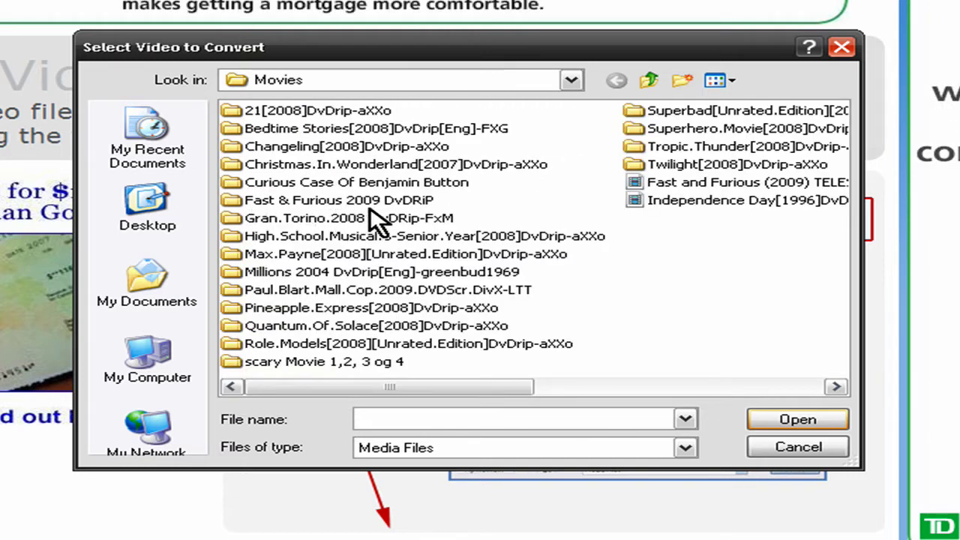
drag(378, 388, 422, 309)
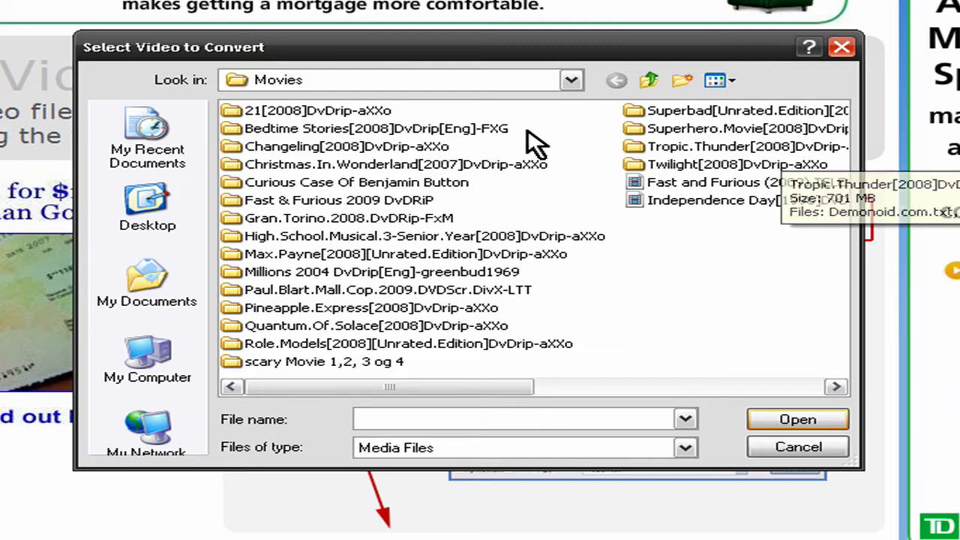
double_click(463, 128)
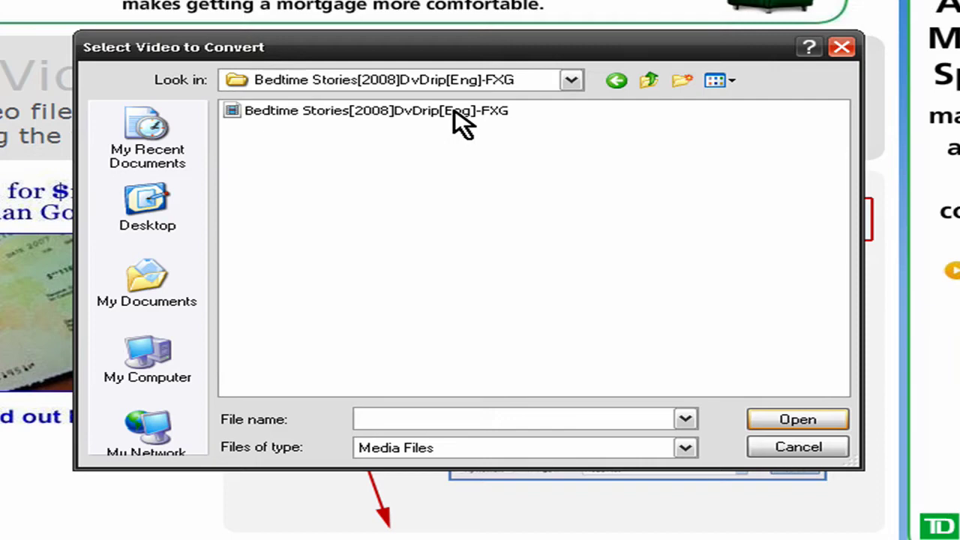
click(455, 111)
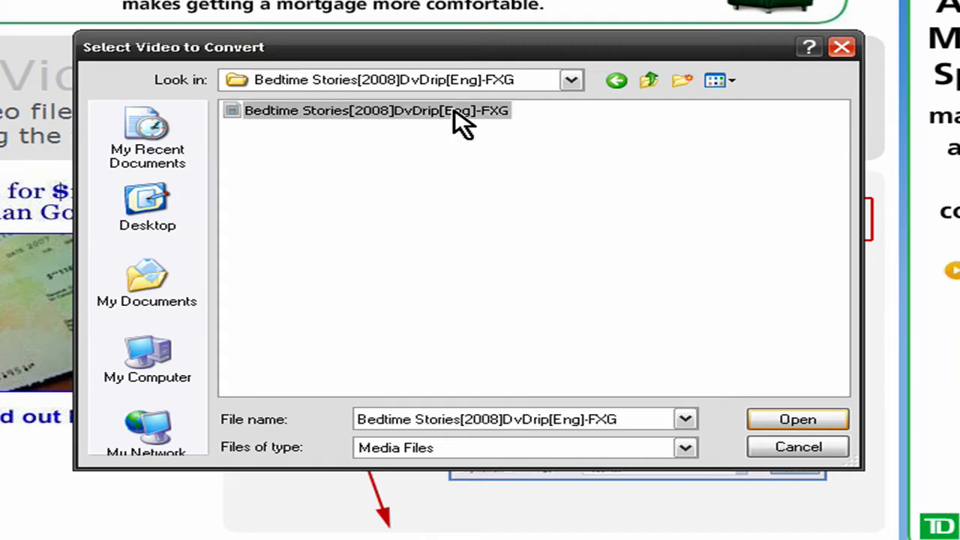
double_click(423, 110)
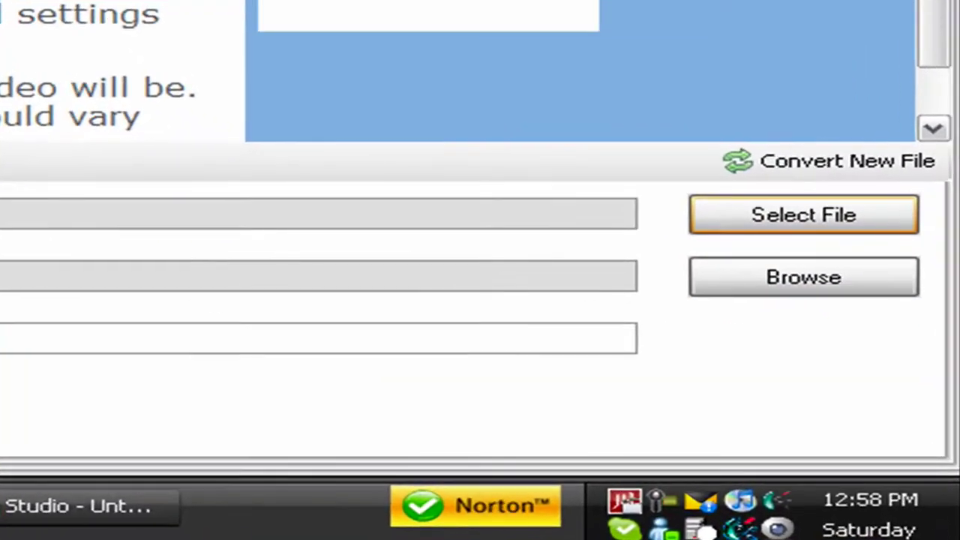
Check the output folder and the Bedtime Stories[2008]DvDrip[Eng]-FXG title, leaving both unchanged
click(877, 300)
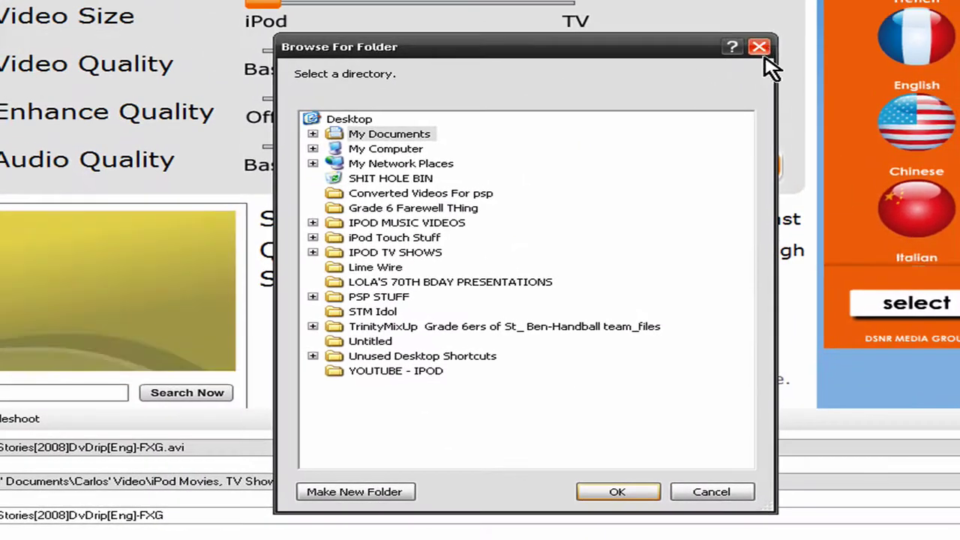
click(760, 50)
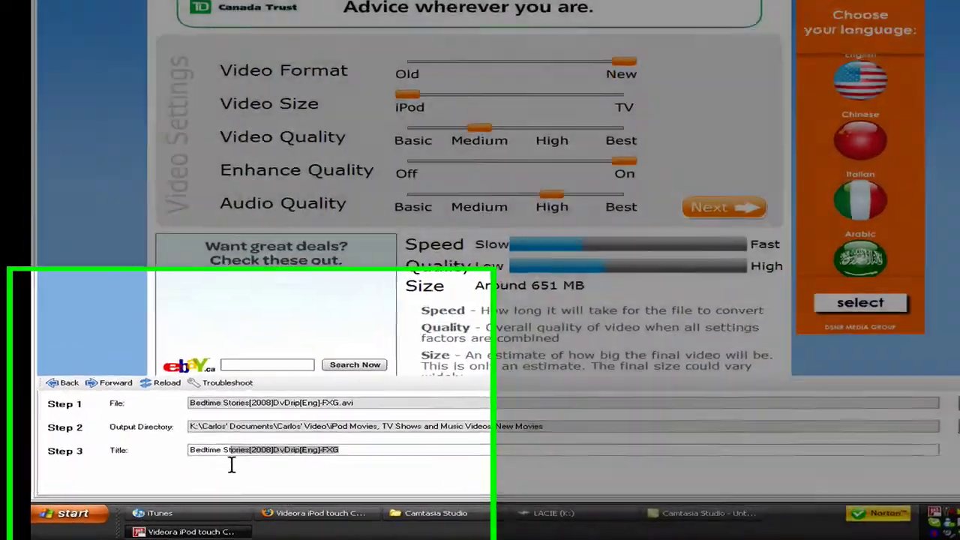
drag(300, 462, 261, 470)
drag(498, 384, 896, 360)
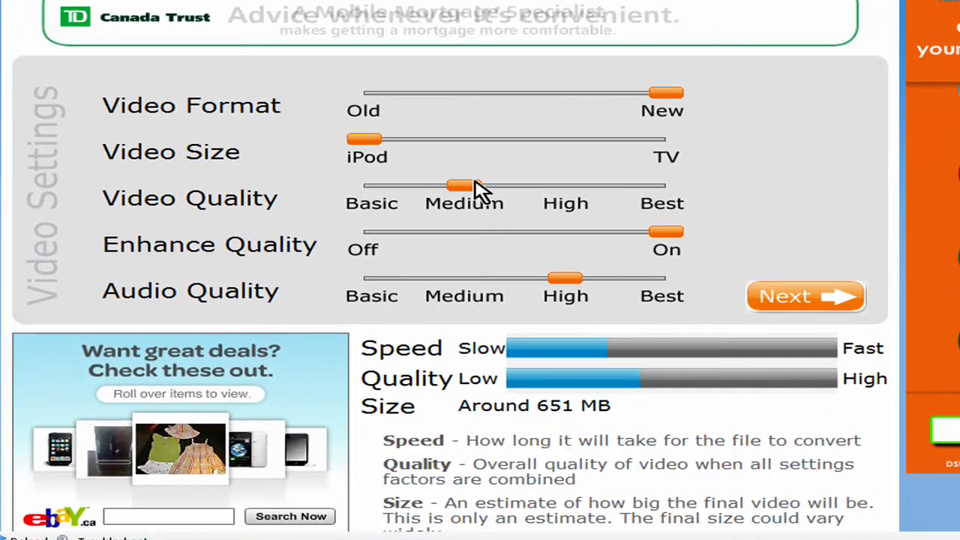
Keep Medium video and High audio quality (about 651 MB), then continue to Start Converting
click(469, 197)
drag(496, 194, 467, 192)
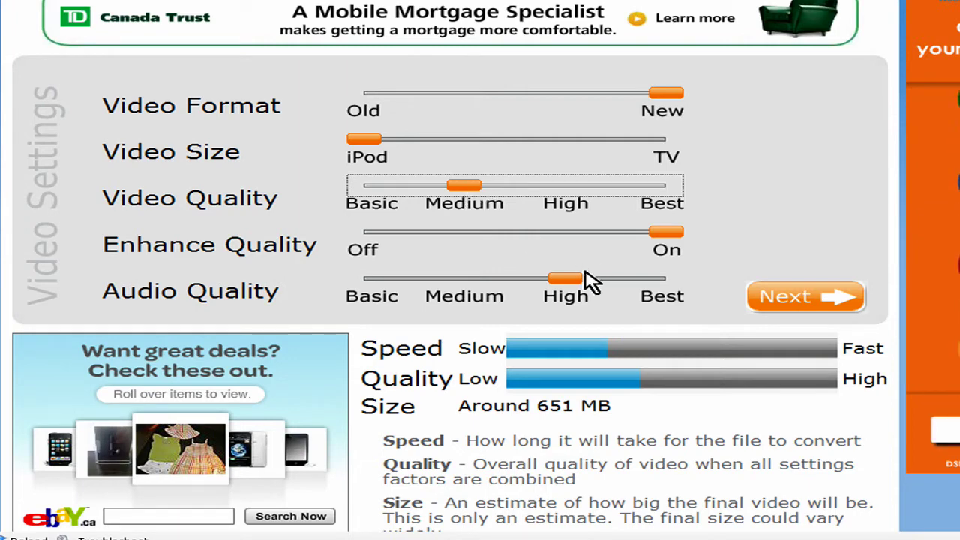
click(576, 287)
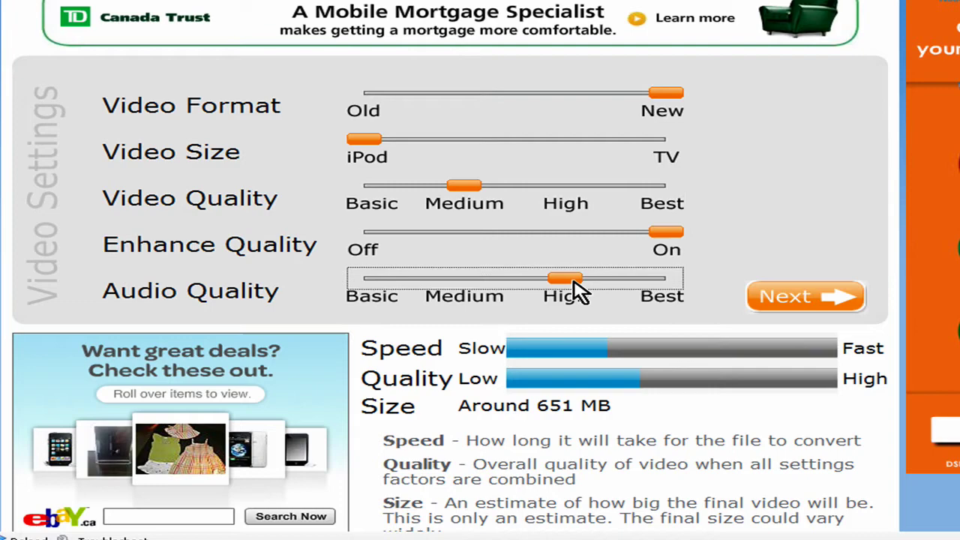
click(465, 188)
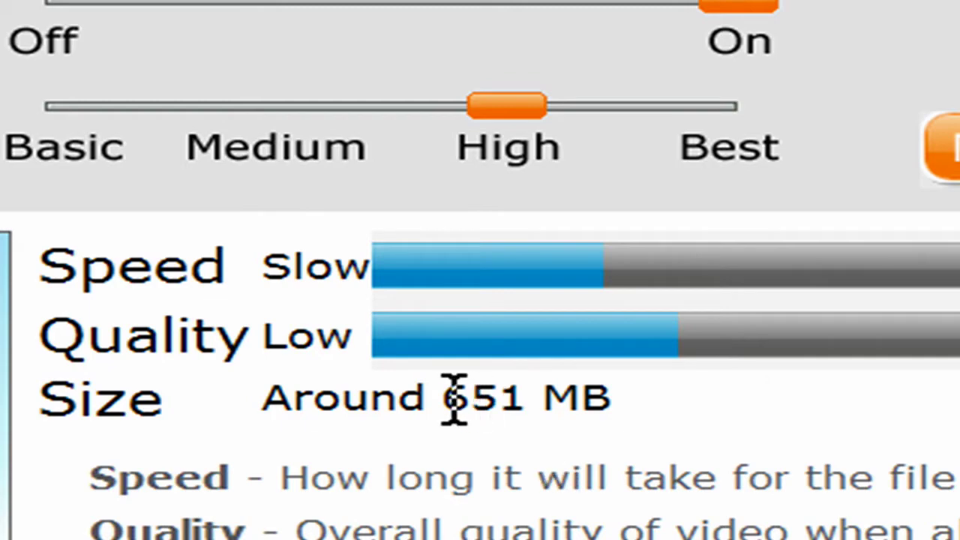
drag(450, 398, 653, 394)
click(645, 417)
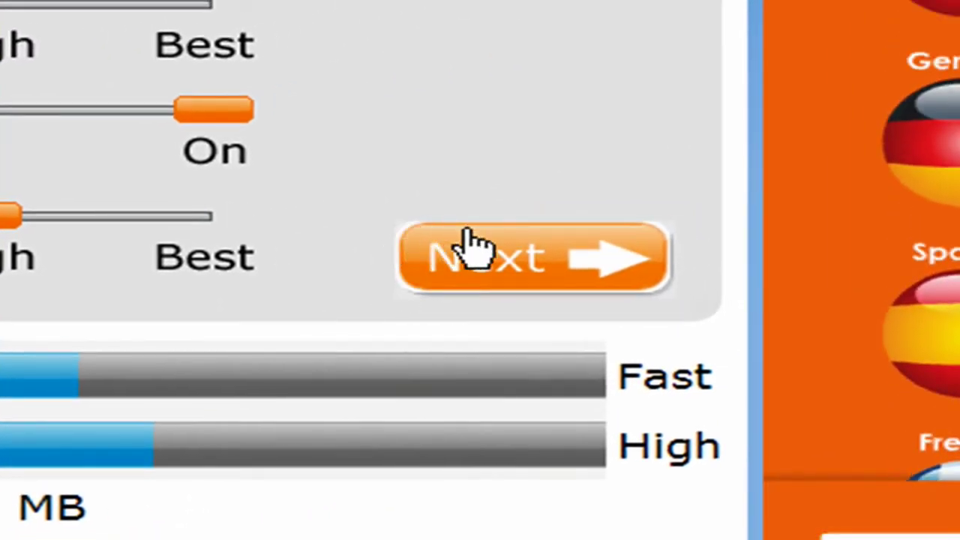
click(469, 244)
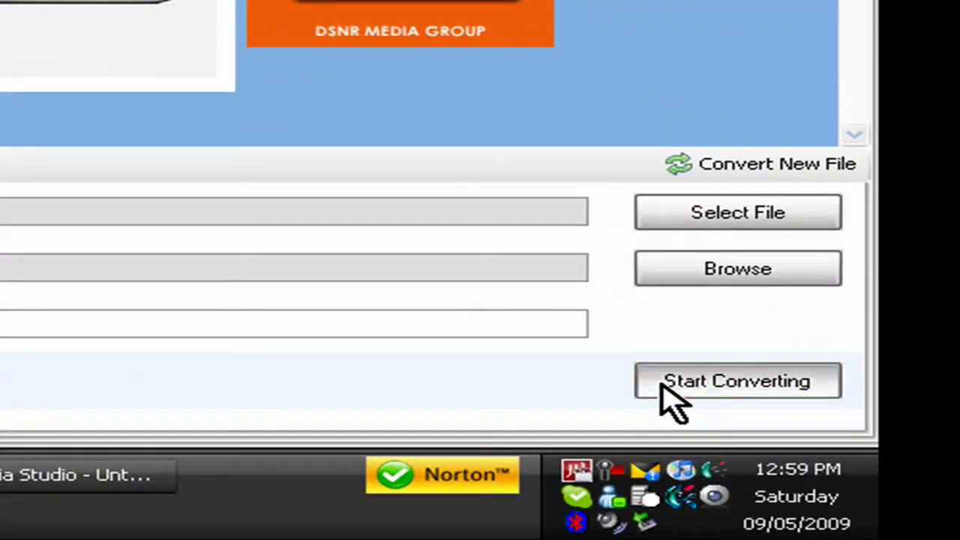
Start the Bedtime Stories conversion, watch its progress, then abort it
click(669, 398)
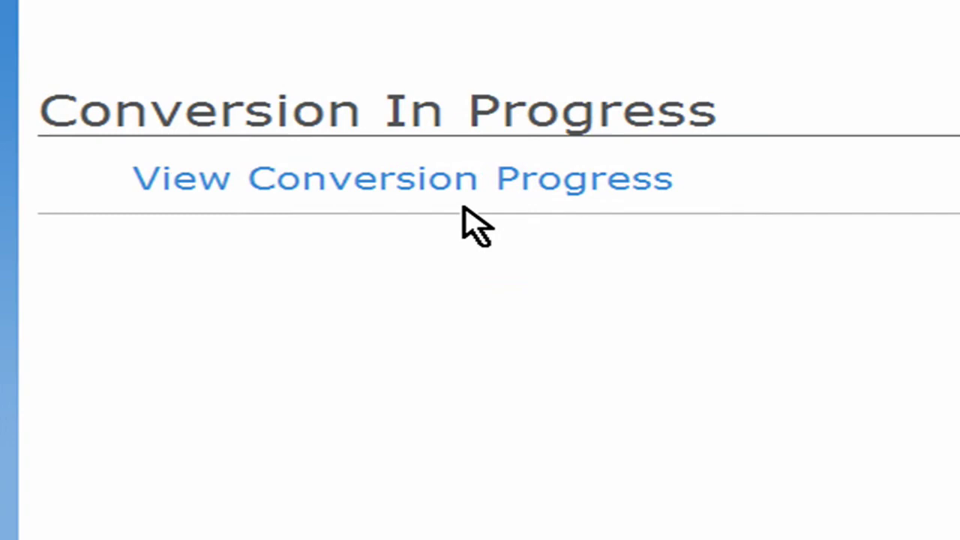
click(459, 188)
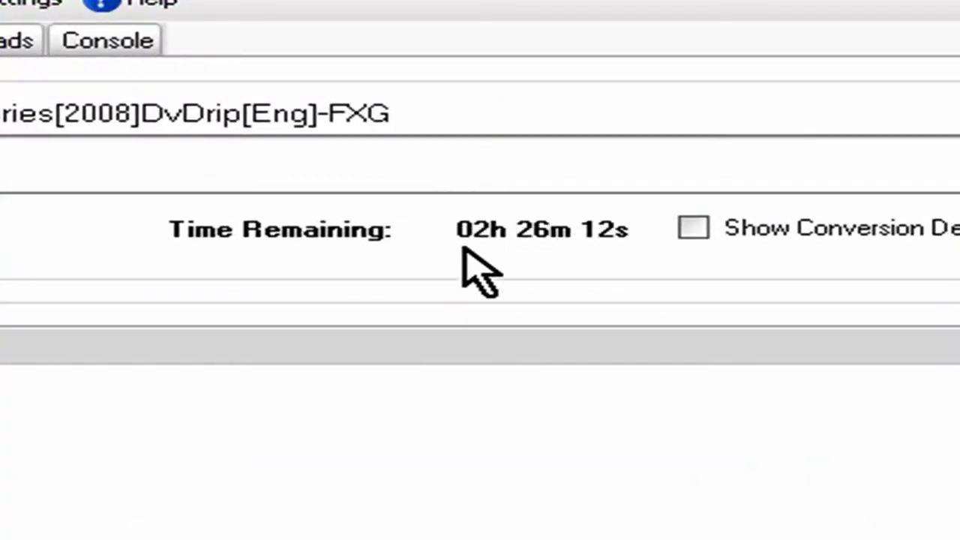
click(879, 69)
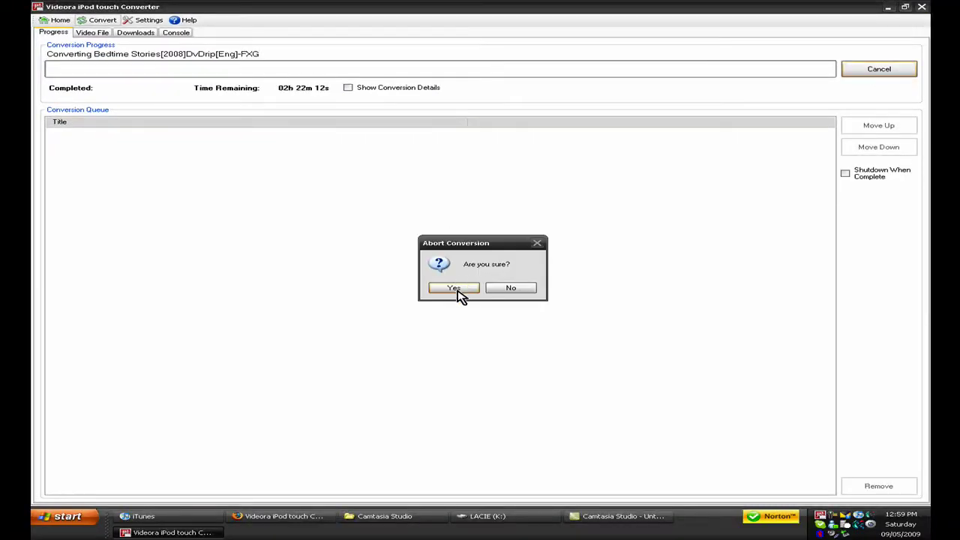
click(454, 289)
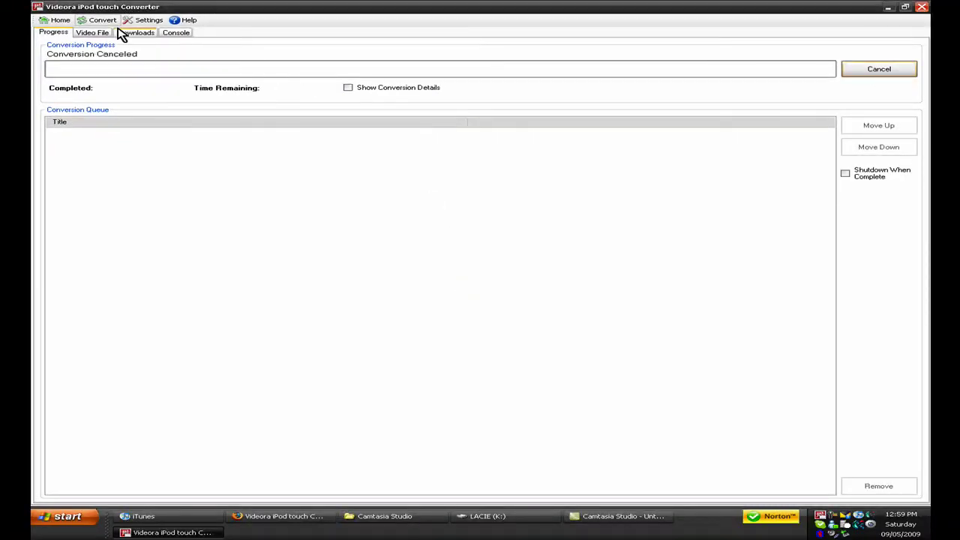
click(92, 34)
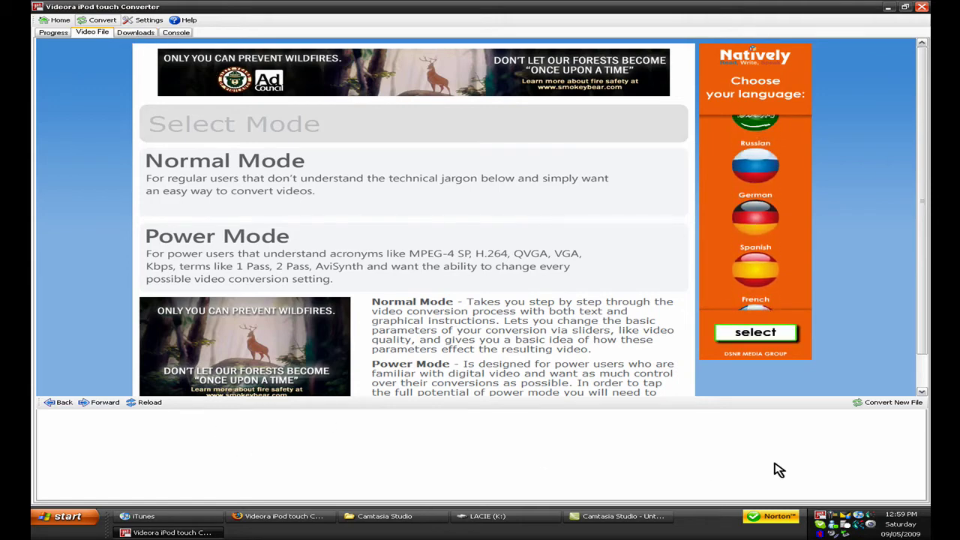
Bring iTunes to the front, showing the iPod touch's Music sync settings
click(840, 524)
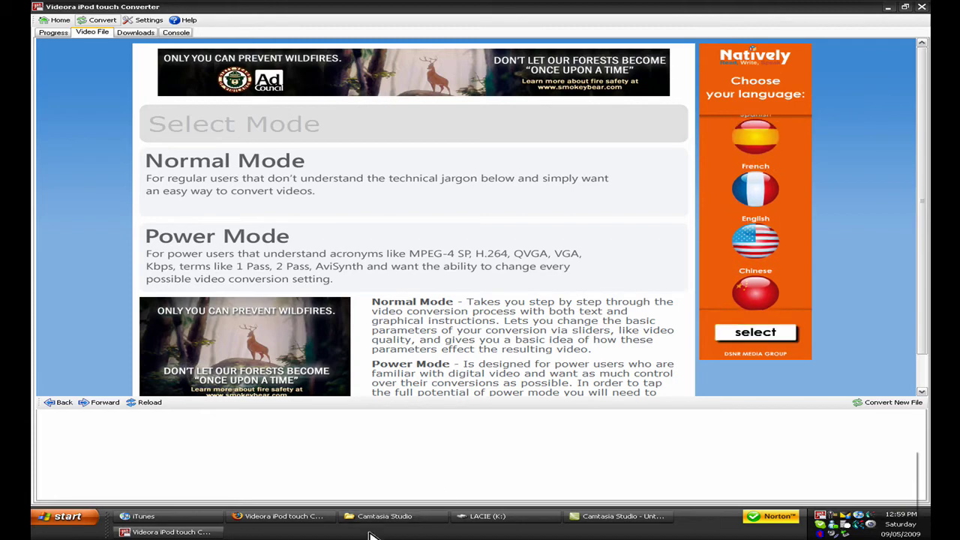
click(132, 534)
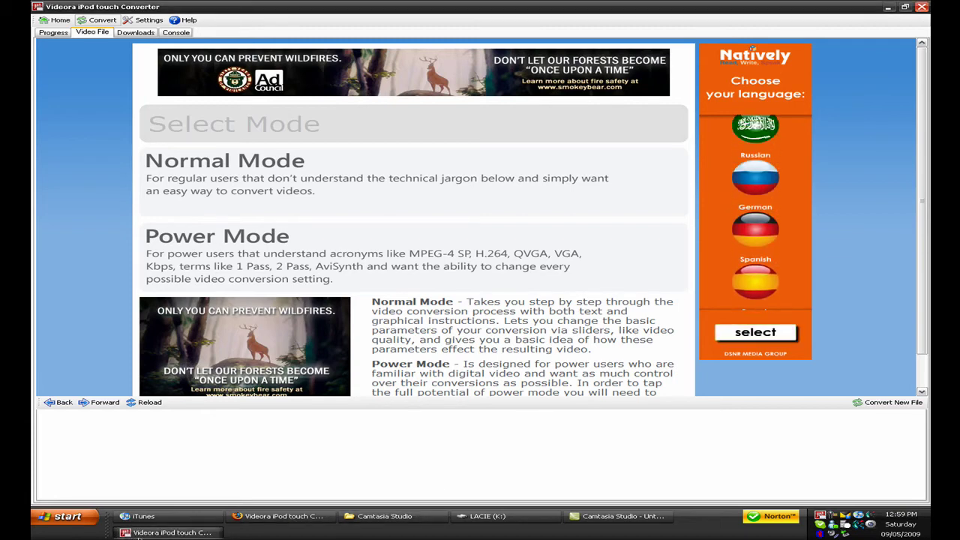
click(143, 516)
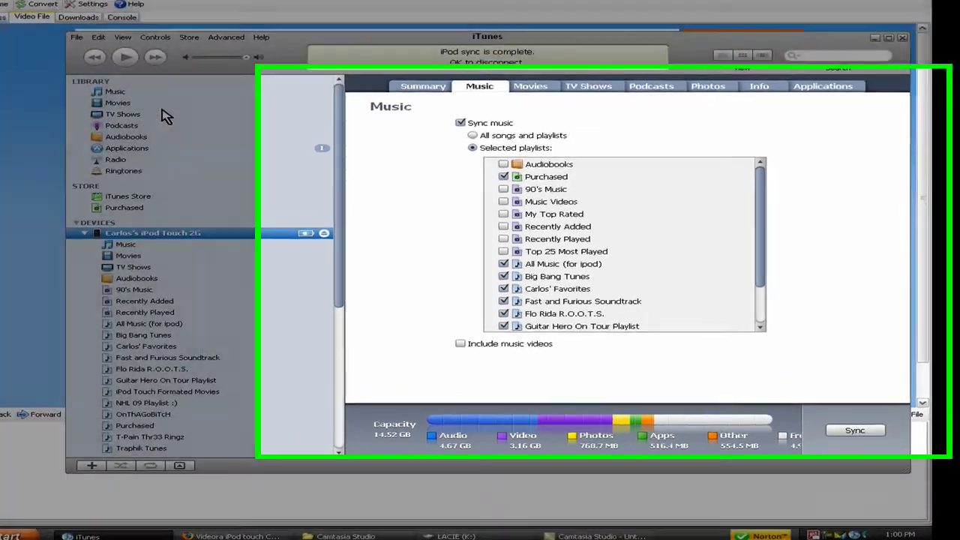
Show the iTunes Movies library (96 titles, 33.73 GB) and scroll through it
click(182, 114)
scroll(503, 324, down, 4)
scroll(296, 368, down, 13)
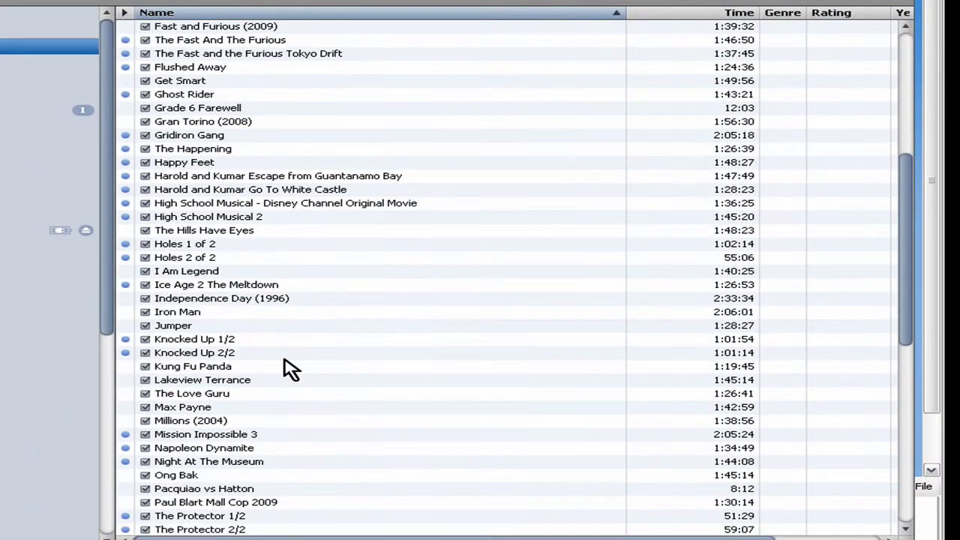
scroll(218, 375, down, 2)
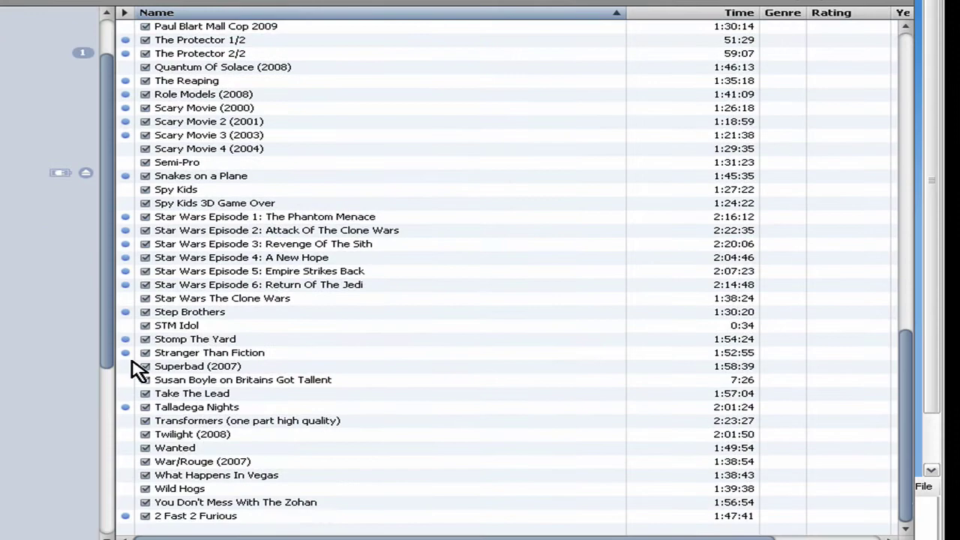
scroll(350, 399, up, 20)
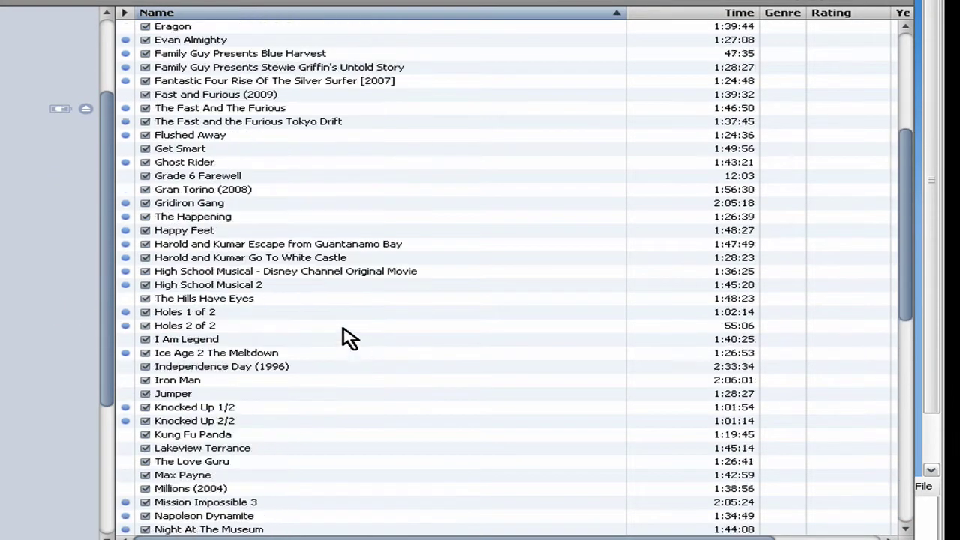
scroll(315, 308, down, 1)
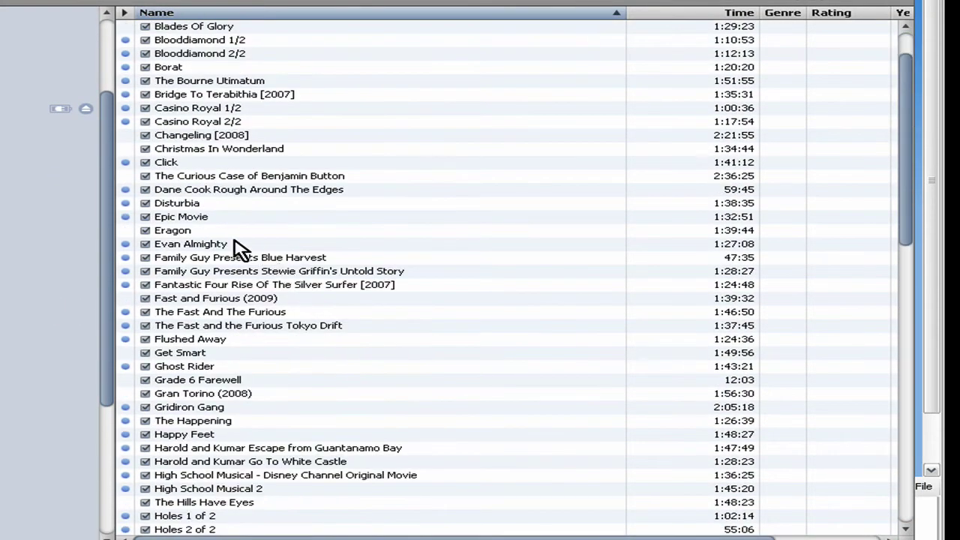
scroll(232, 240, down, 1)
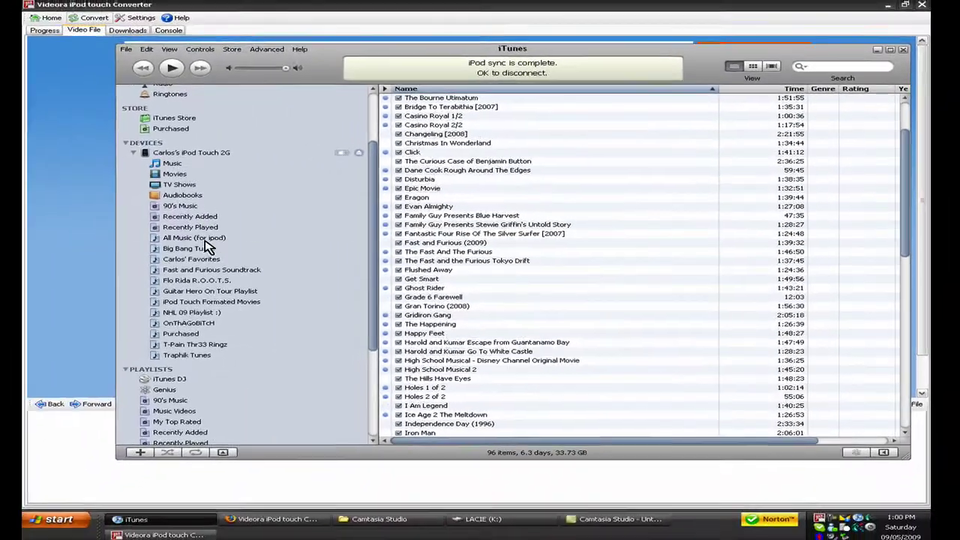